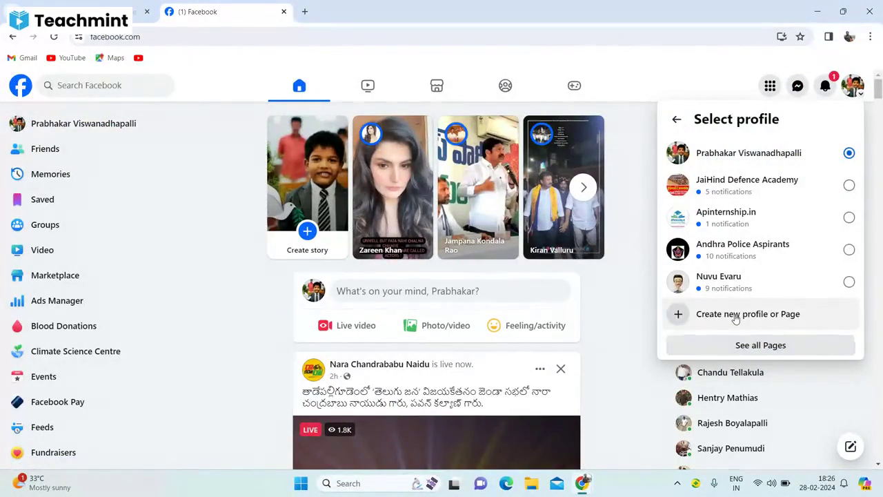
Step: Start creating a new Public Page and proceed to its details form
left_click(736, 316)
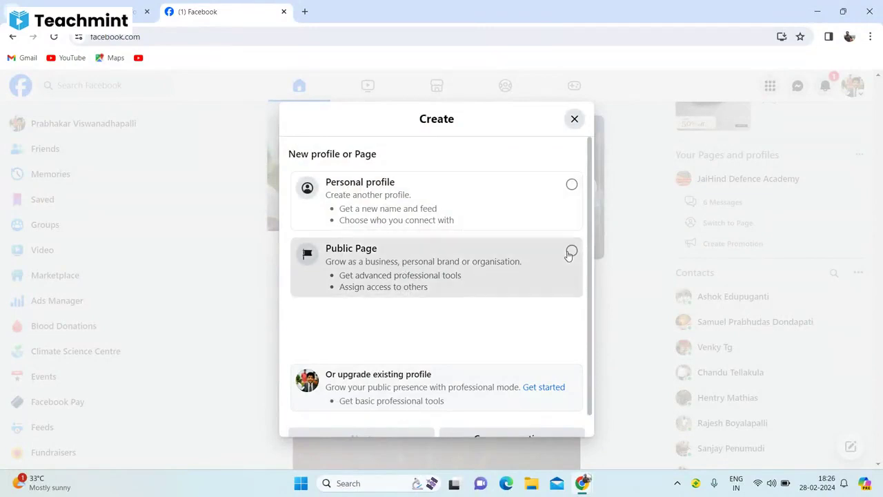
left_click(571, 253)
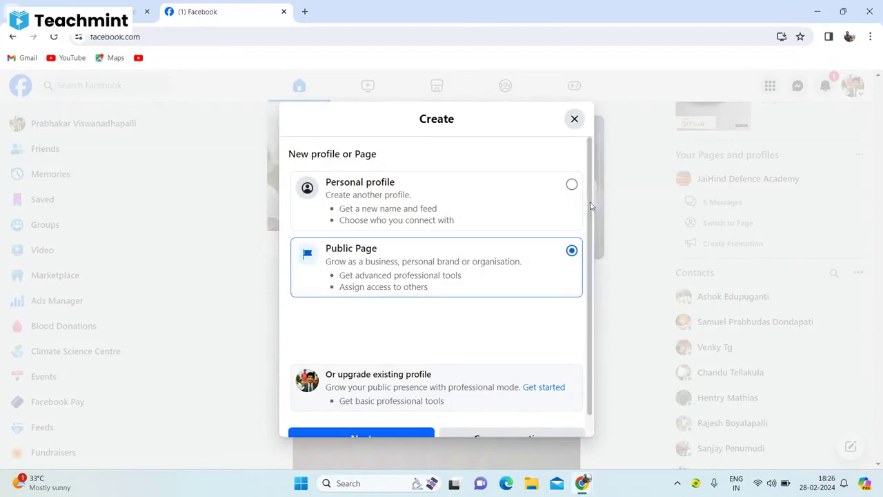
scroll(590, 297, "down", 2)
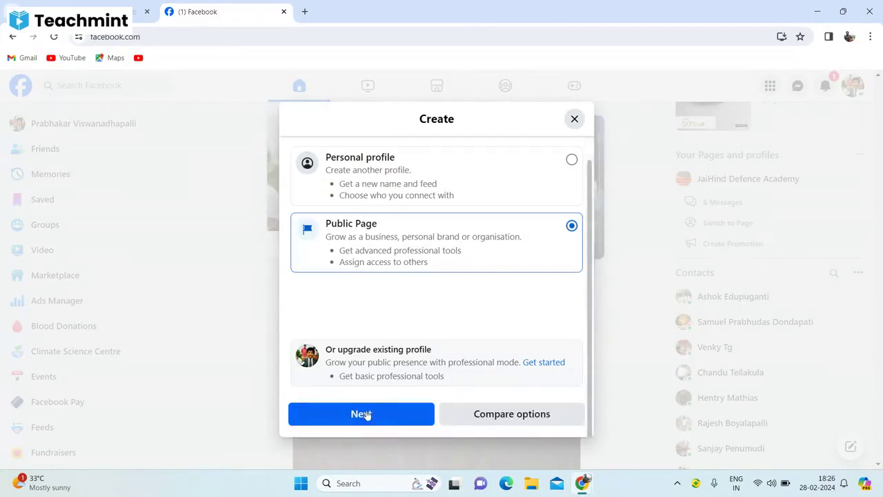
left_click(366, 414)
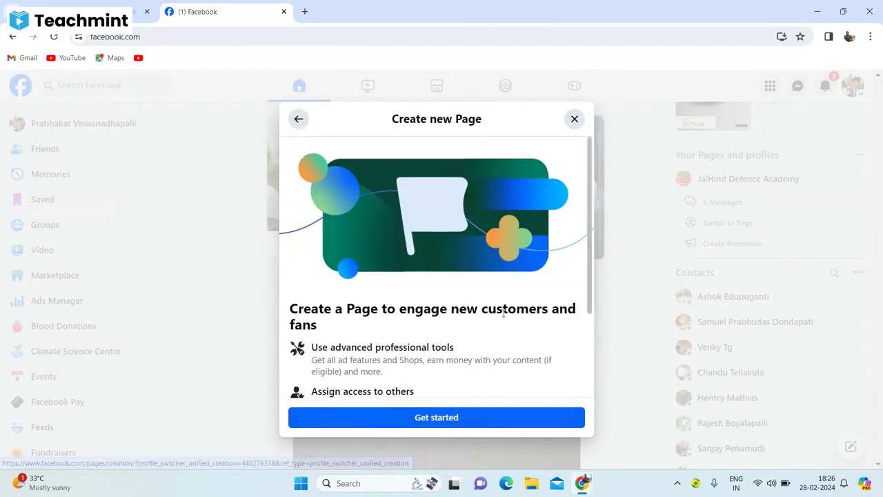
scroll(583, 331, "down", 3)
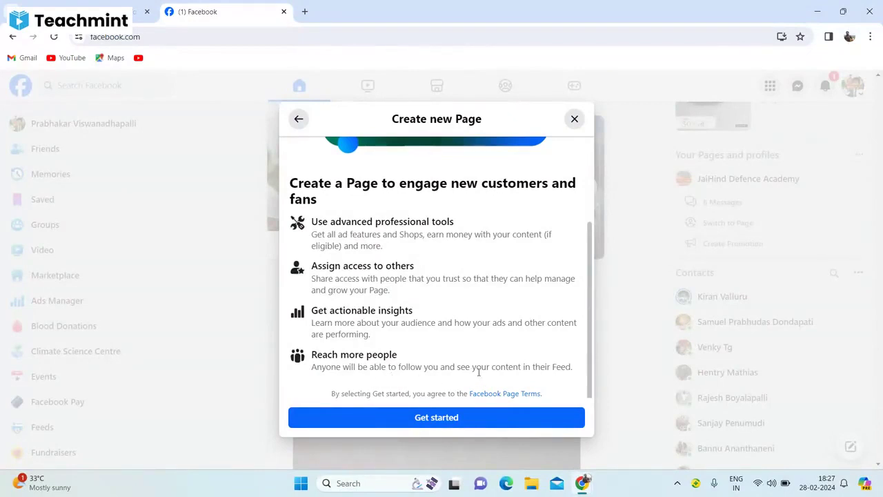
left_click(368, 419)
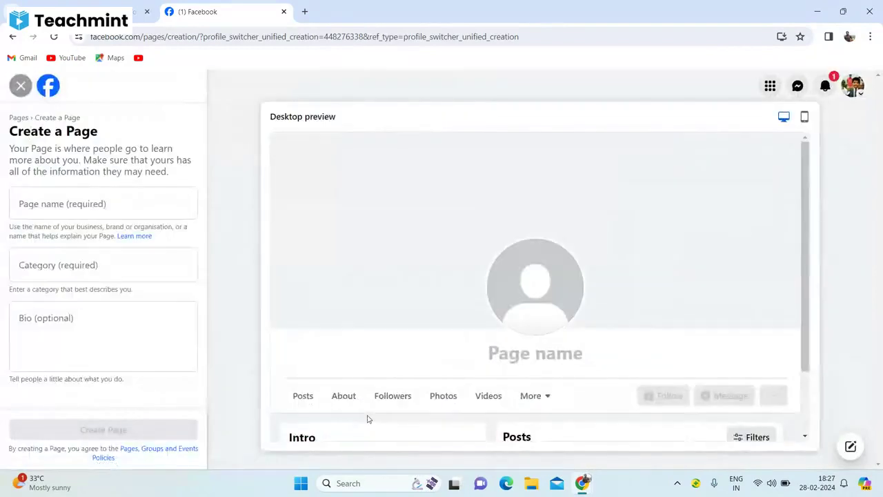
Step: Enter "Urban Nest" as the page name
left_click(44, 209)
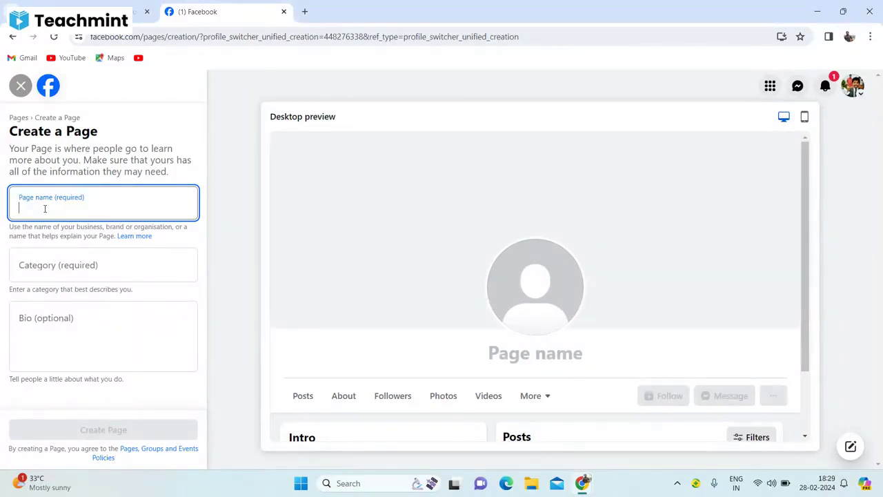
type("Urb")
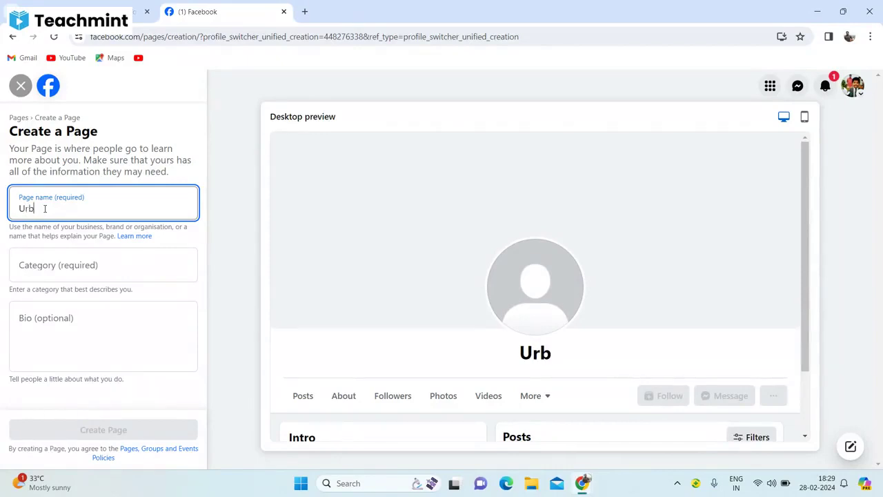
type("en")
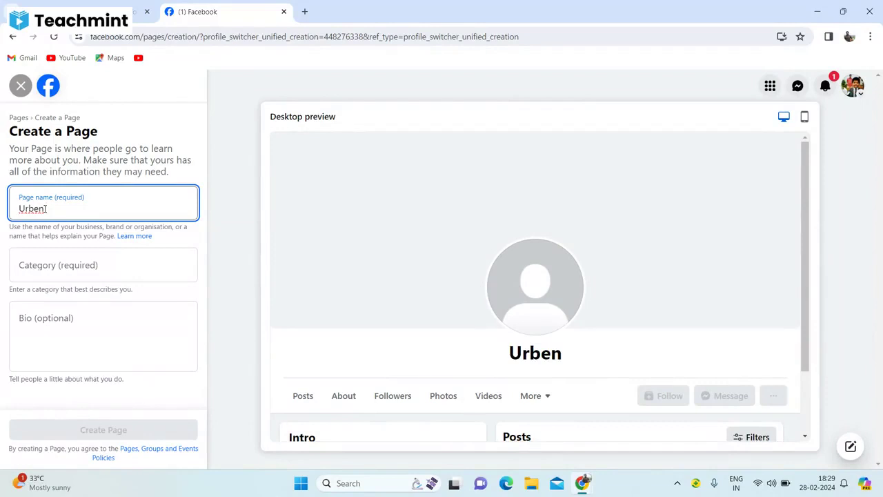
key("BackSpace")
key("BackSpace")
key("BackSpace")
key("BackSpace")
key("BackSpace")
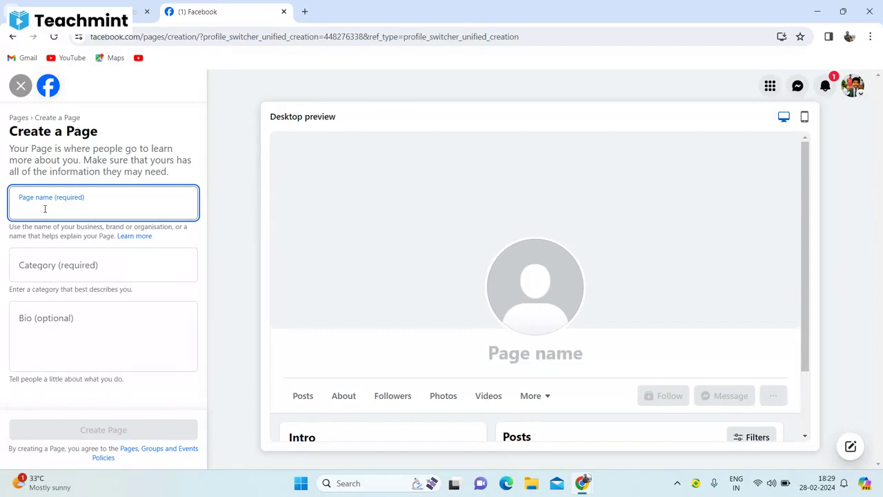
type("Urb")
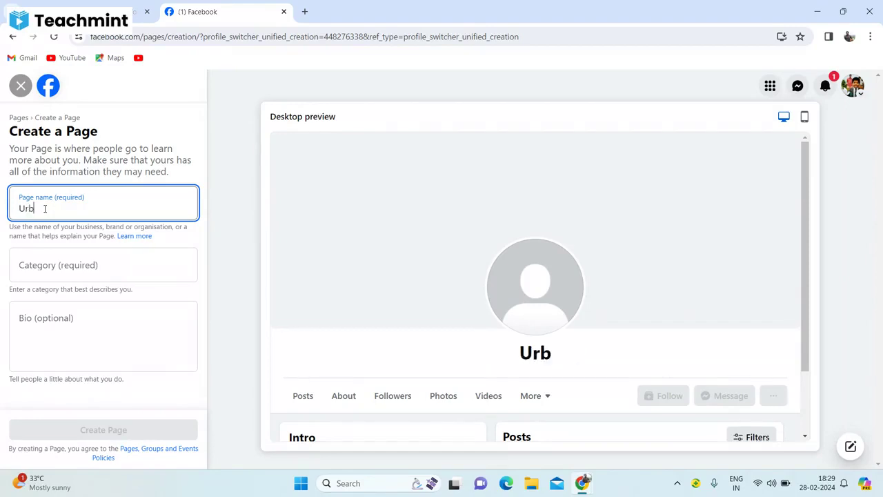
type("an Nest")
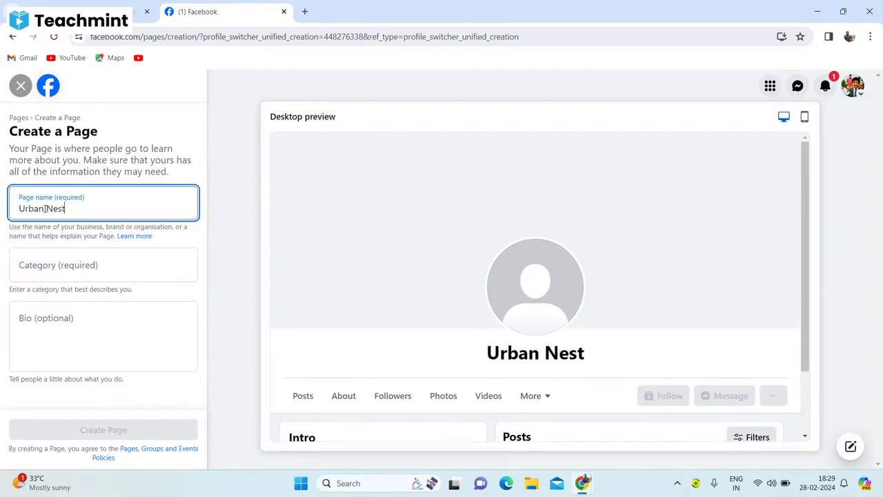
key("Tab")
Step: Search the page categories for "Finan" and add Financial service
left_click(40, 270)
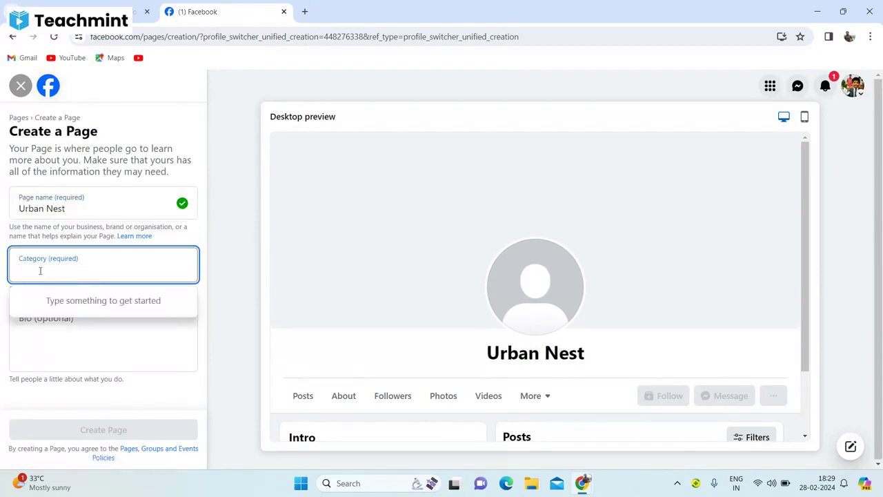
type("Bu")
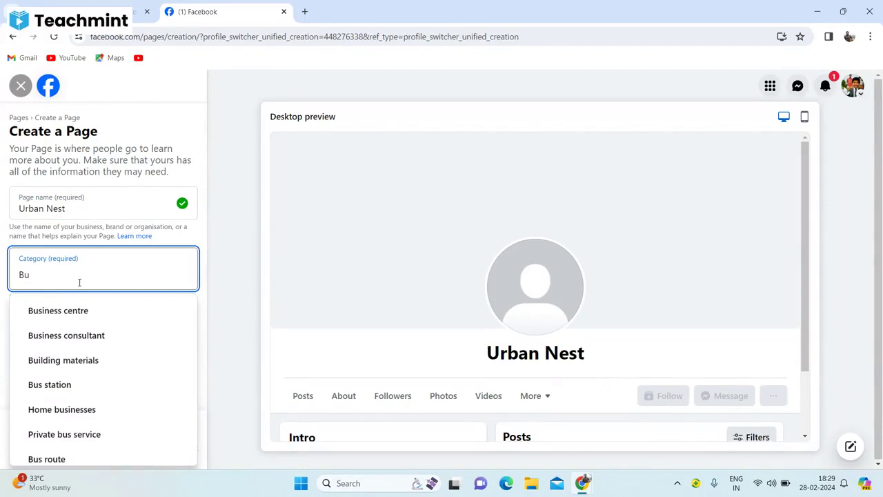
key("BackSpace")
key("BackSpace")
type("Finan")
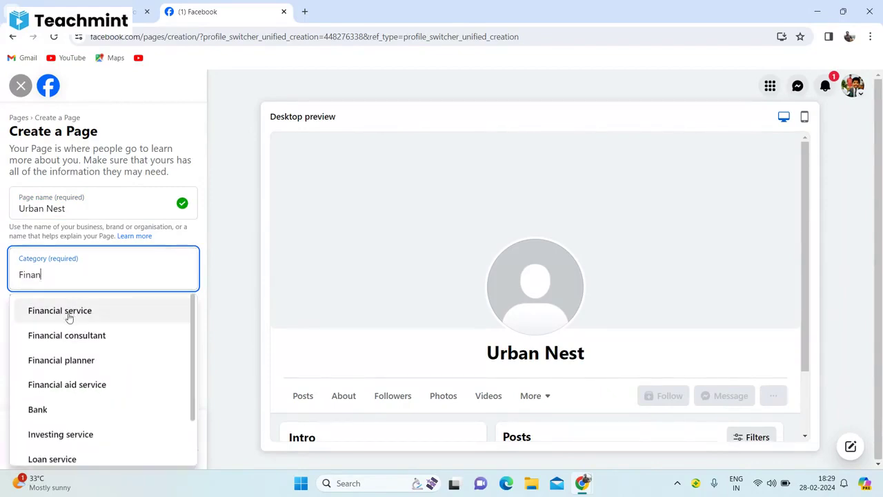
left_click(69, 314)
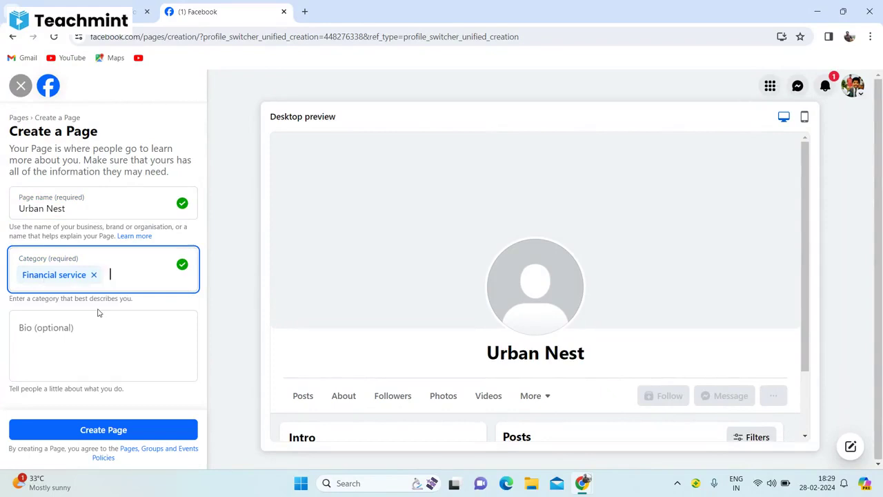
Step: Try to find a second page category with the search text "Housing loan", and clear the entry
type("Housinh")
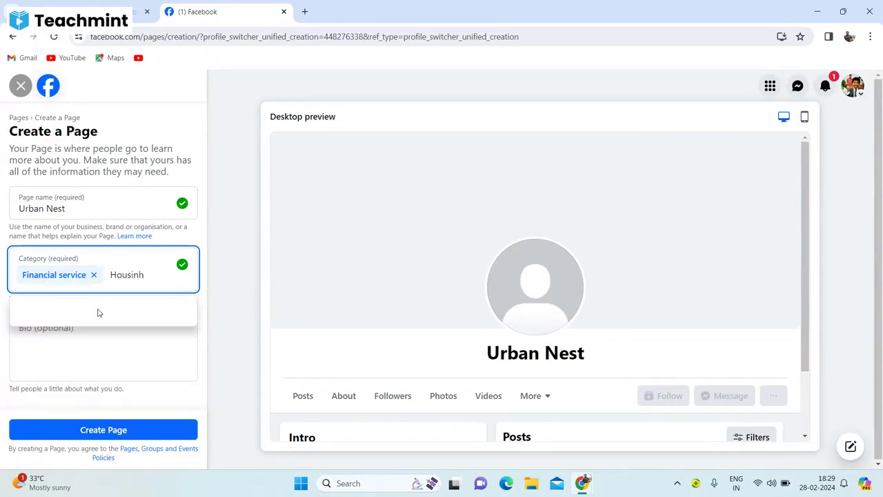
key("BackSpace")
type("g")
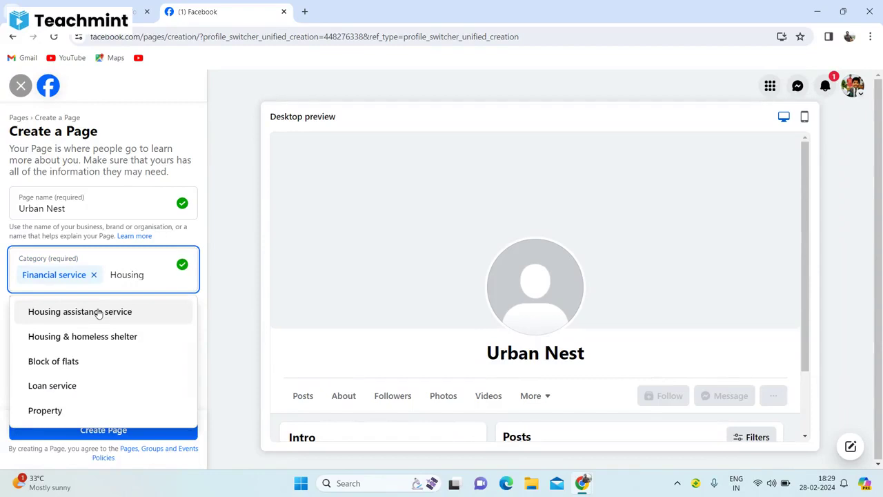
type(" lo")
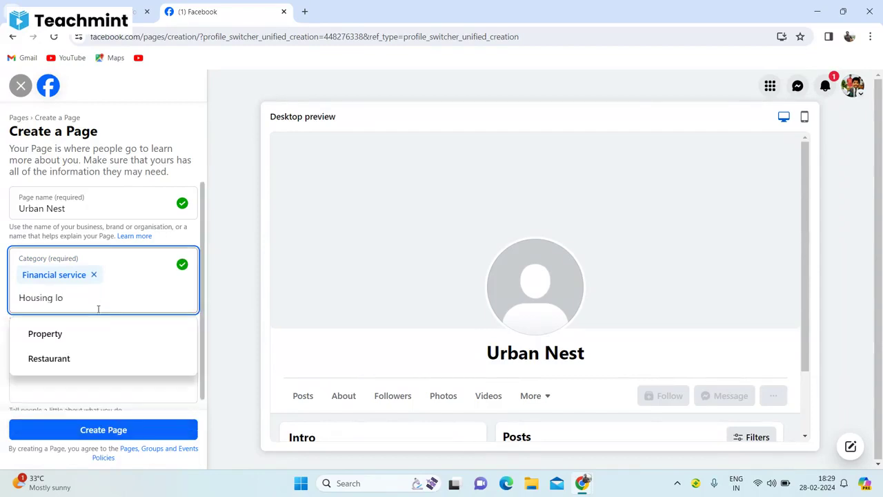
type("ab")
key("BackSpace")
type("n")
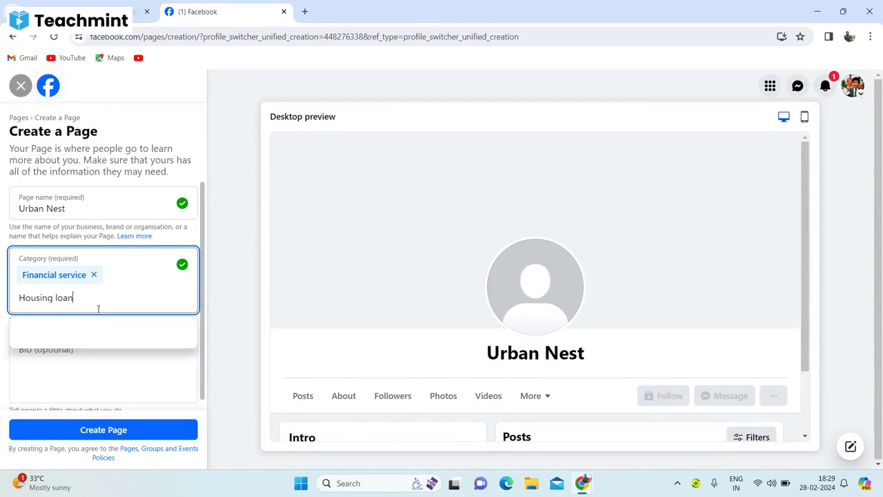
key("BackSpace")
key("BackSpace")
key("BackSpace")
key("BackSpace")
key("BackSpace")
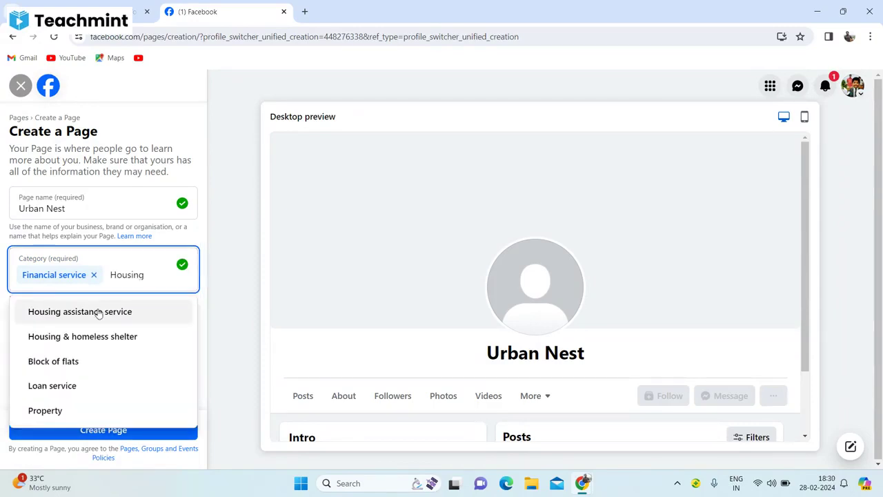
key("BackSpace")
key("BackSpace")
key("BackSpace")
key("BackSpace")
key("BackSpace")
key("BackSpace")
key("BackSpace")
Step: Search the page categories for "Bank l" and add Loan service as the second category
type("B")
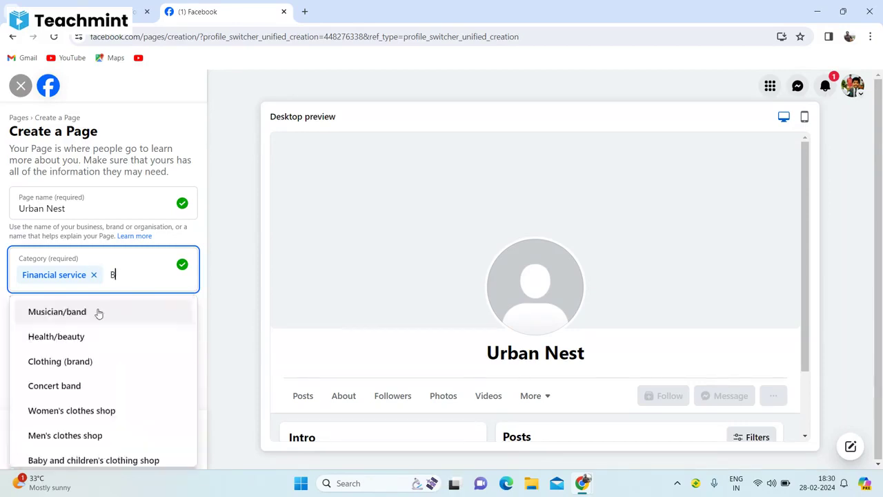
type("ank")
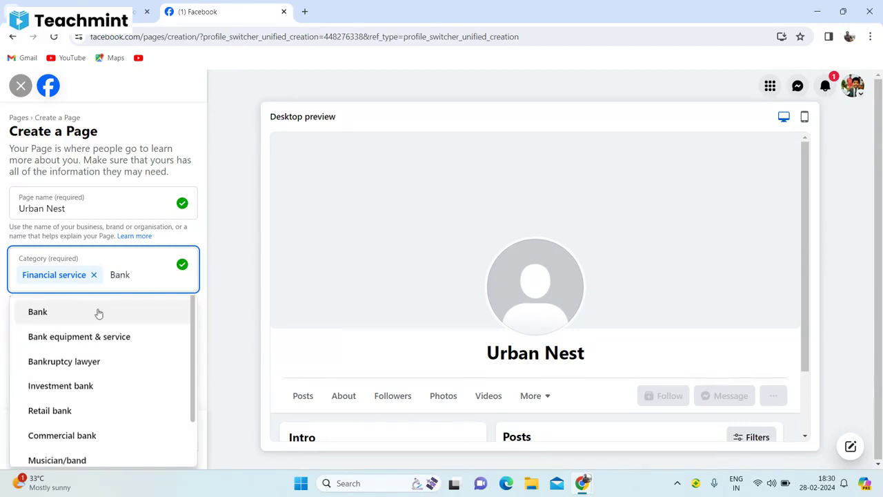
type(" lo")
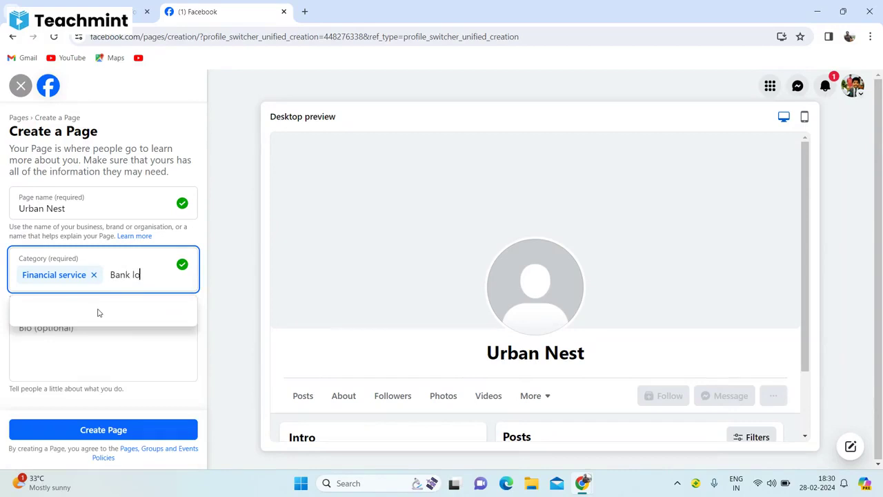
key("BackSpace")
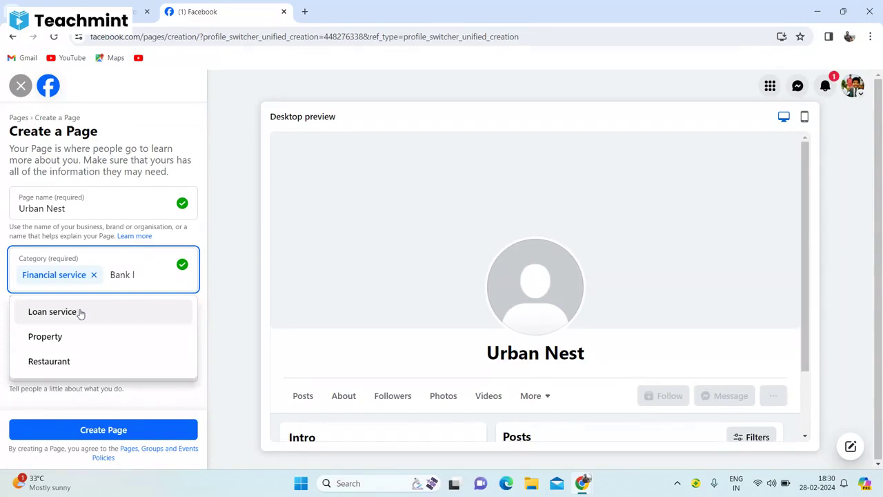
left_click(80, 312)
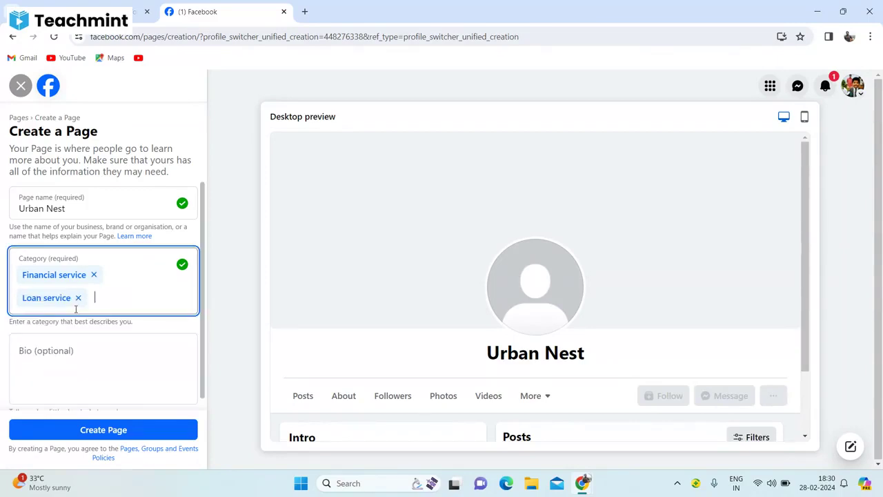
Step: Search the page categories for "Financial" and add Financial planner as the third category
type("Finan")
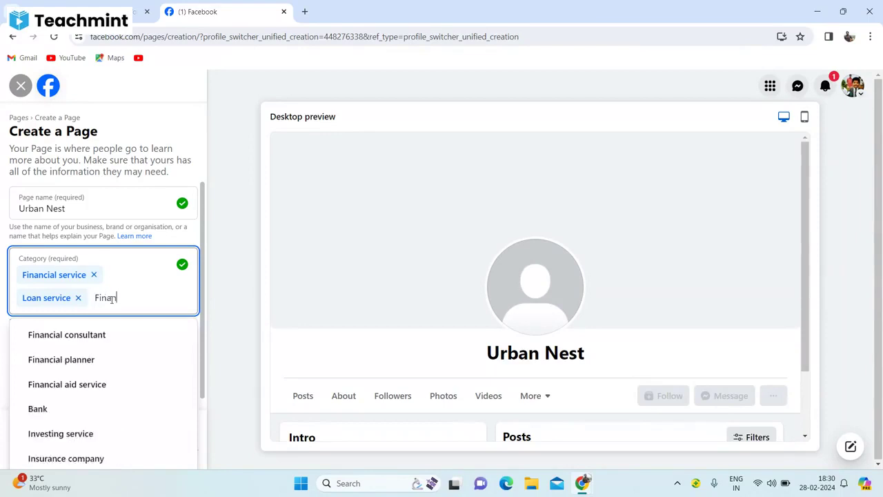
type("cial a")
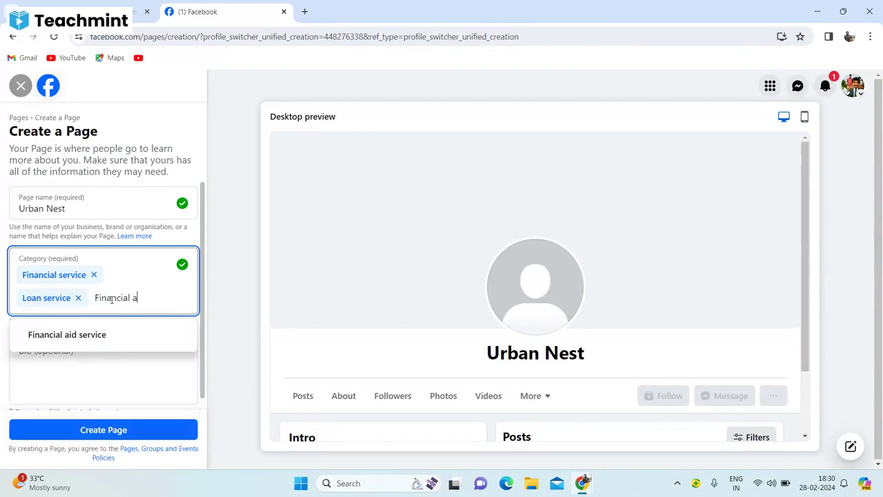
key("BackSpace")
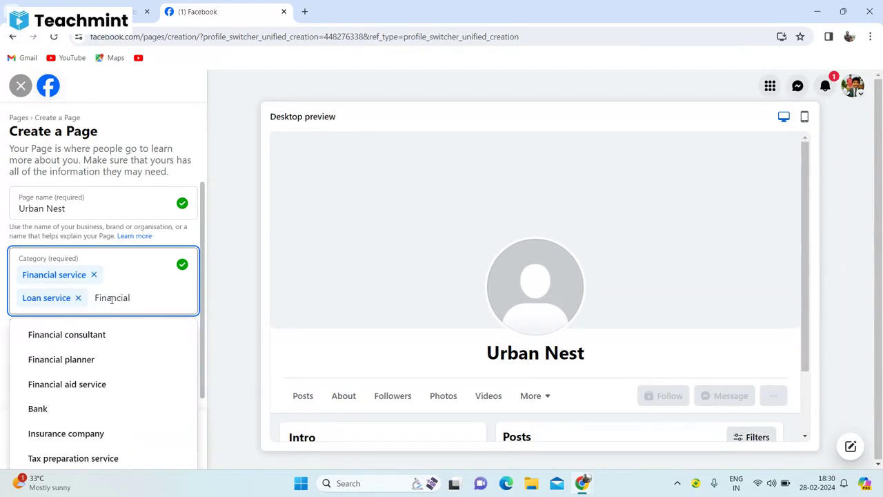
left_click(87, 364)
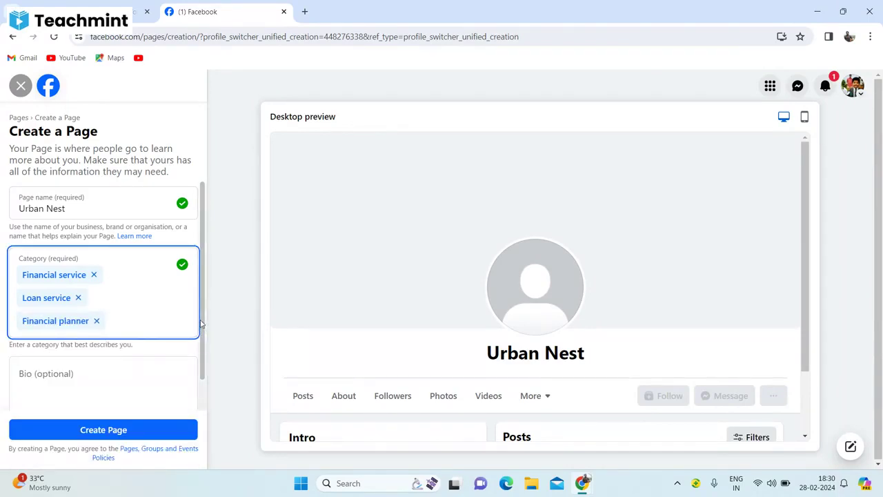
Step: Begin the page bio with the text "We Provide wide range of Financial Services"
scroll(204, 333, "down", 1)
left_click(44, 332)
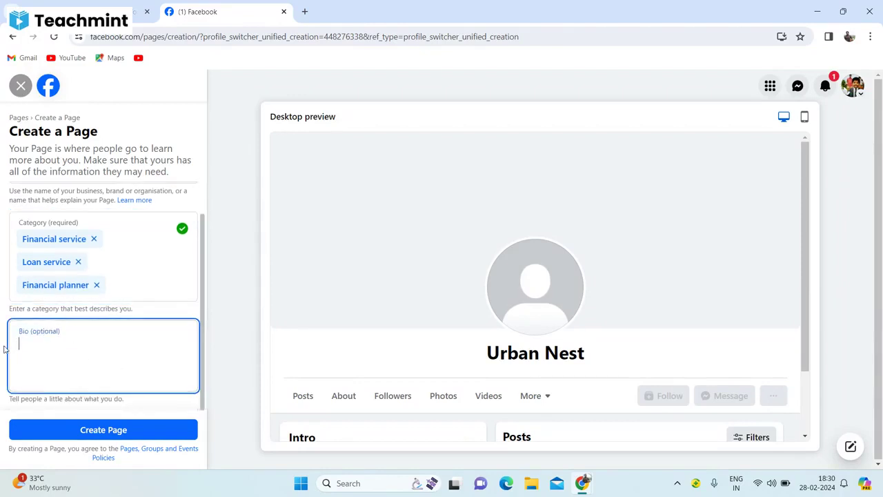
type("We ")
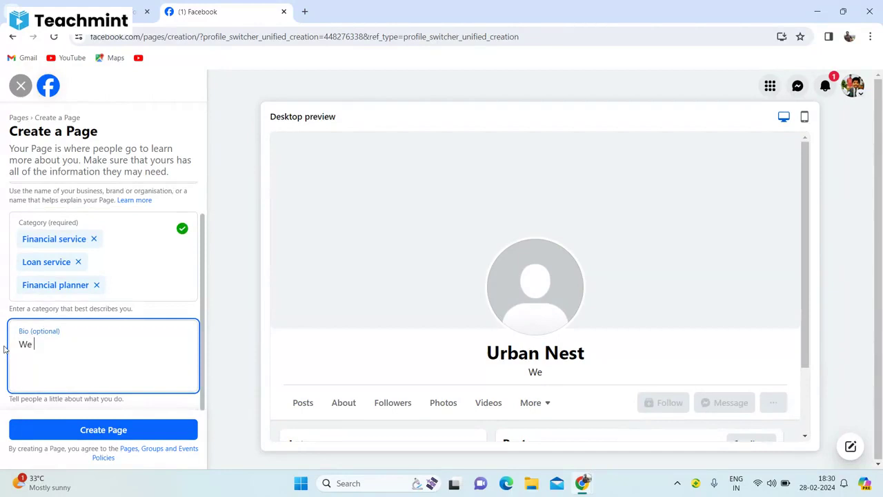
type("Provide ")
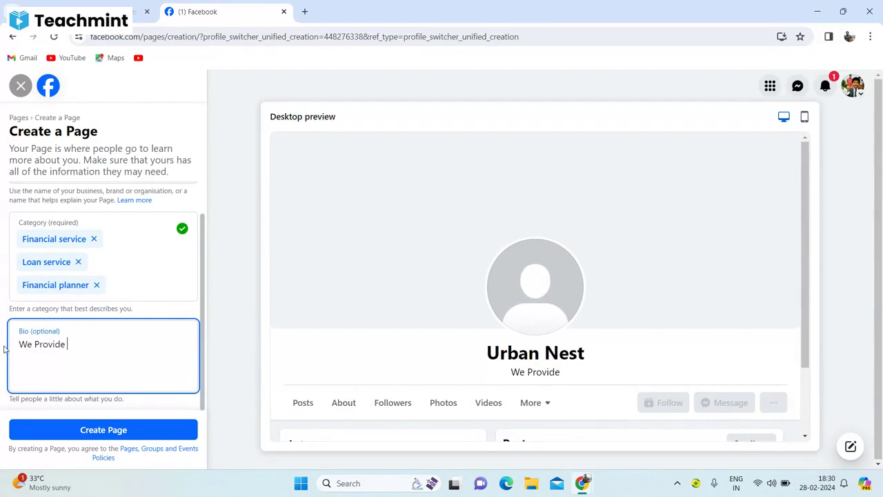
type("W")
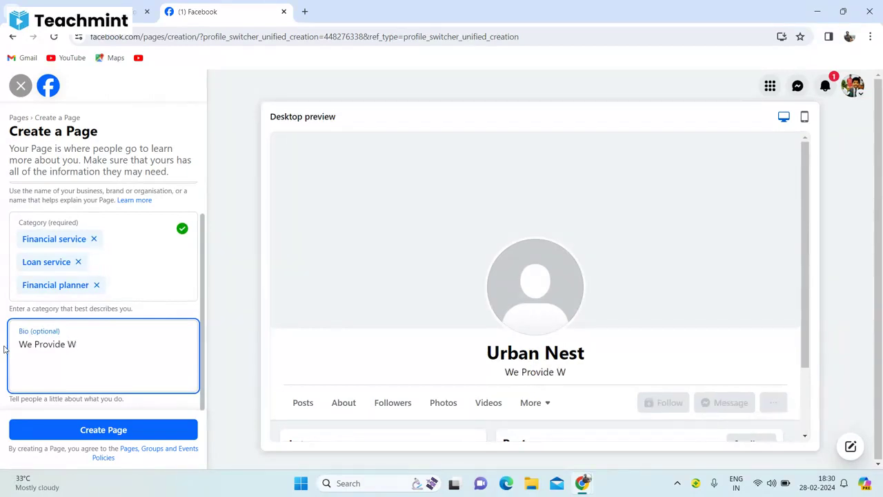
key("BackSpace")
type("wide ra")
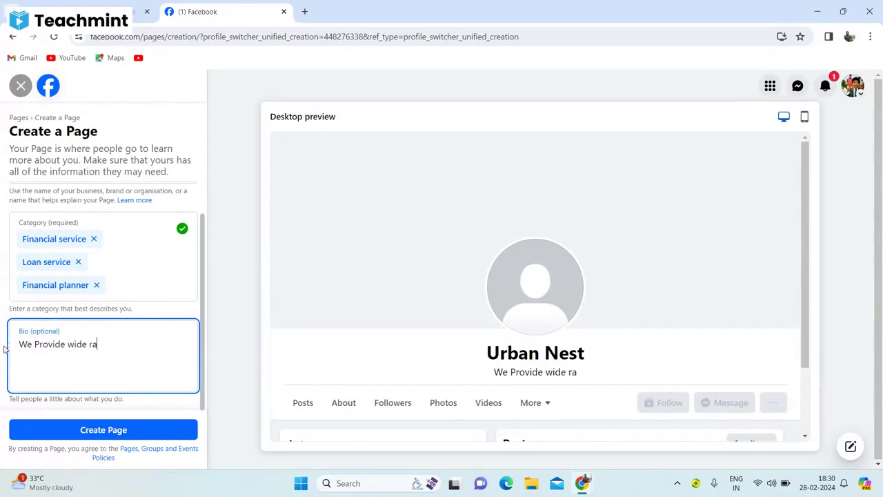
type("nge of ")
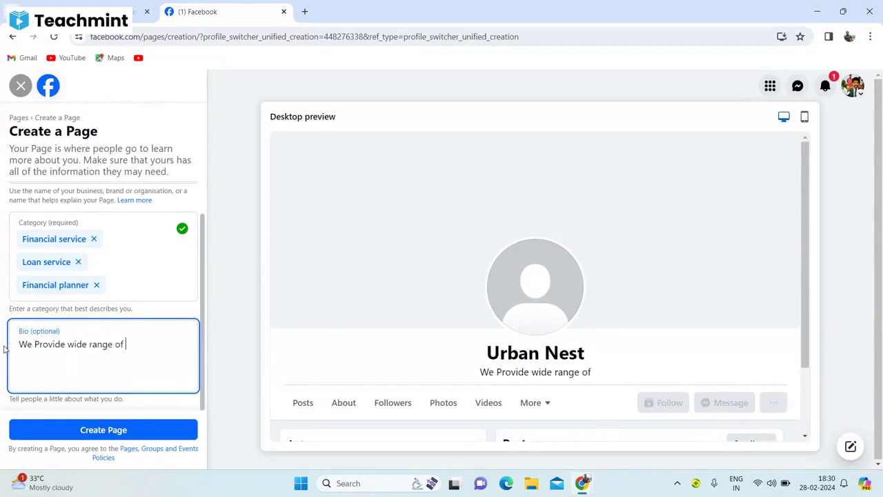
type("Financ")
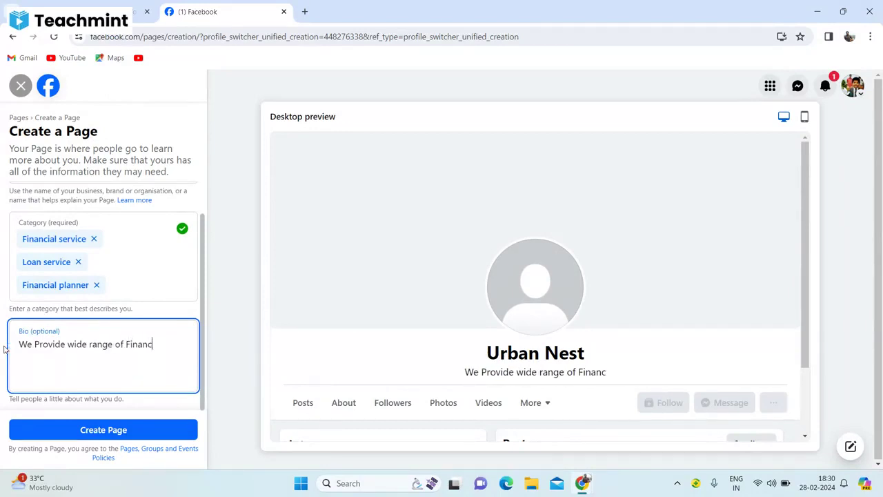
type("ial Services")
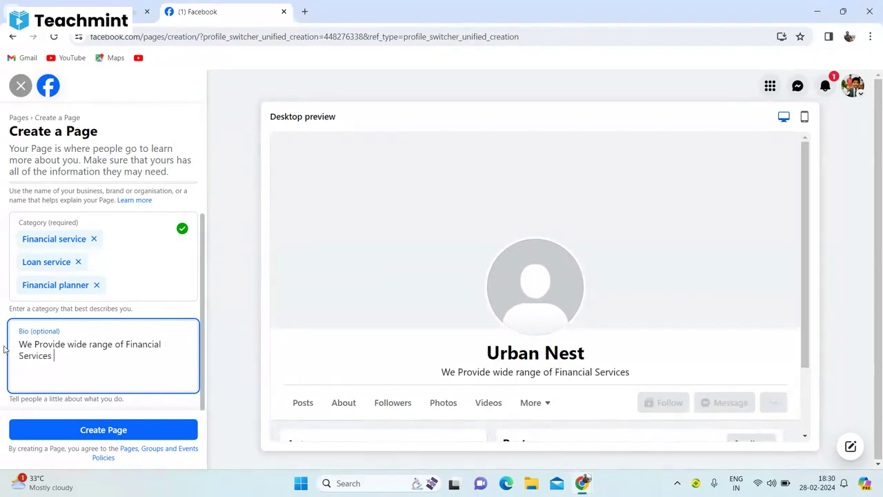
Step: Continue the bio with "like Home Loans,Mortegae Loans"
type(" like ")
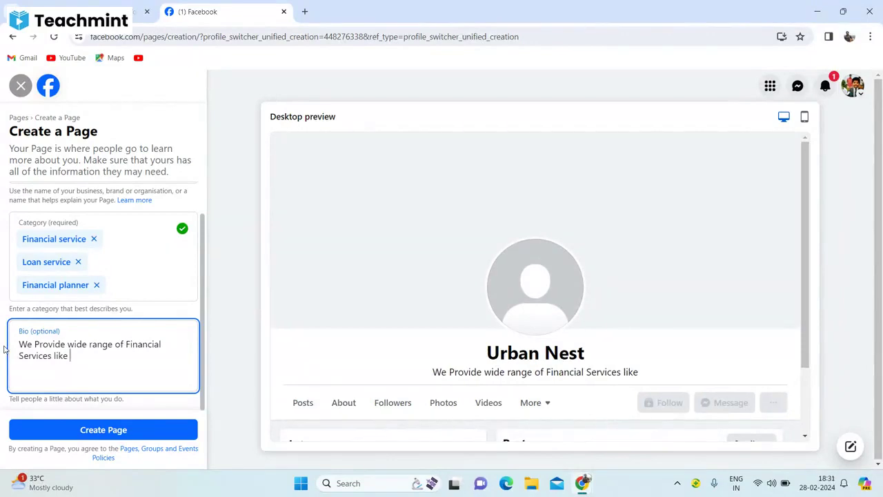
type("Home ")
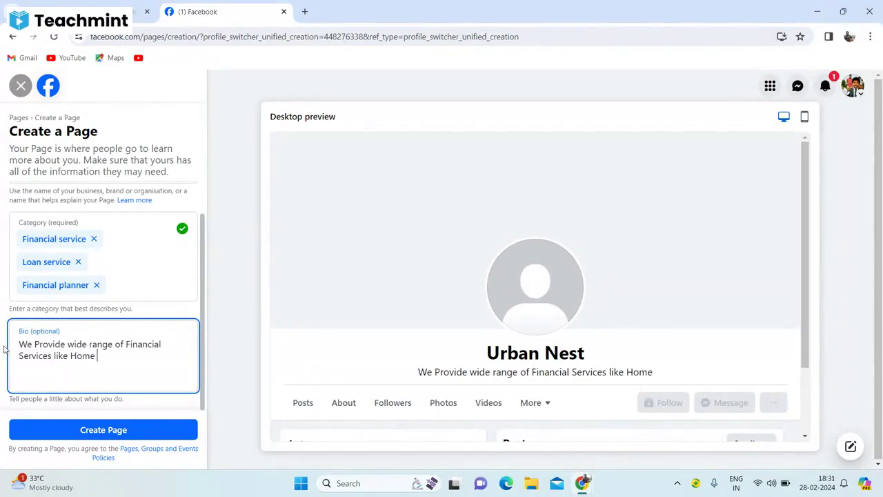
type("Loans,")
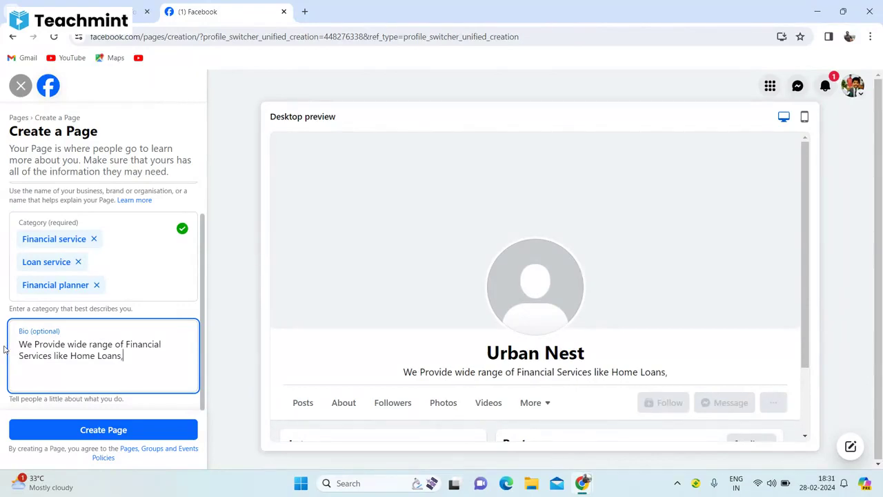
type("Mortega")
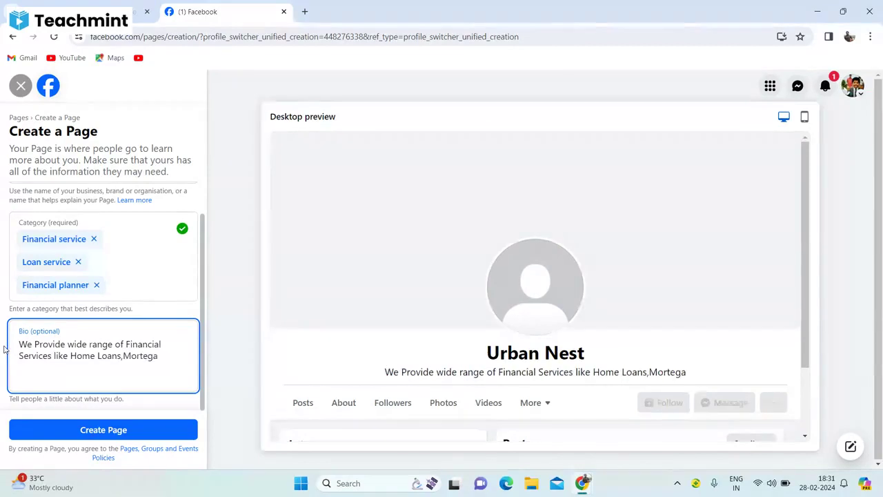
type("e Loans")
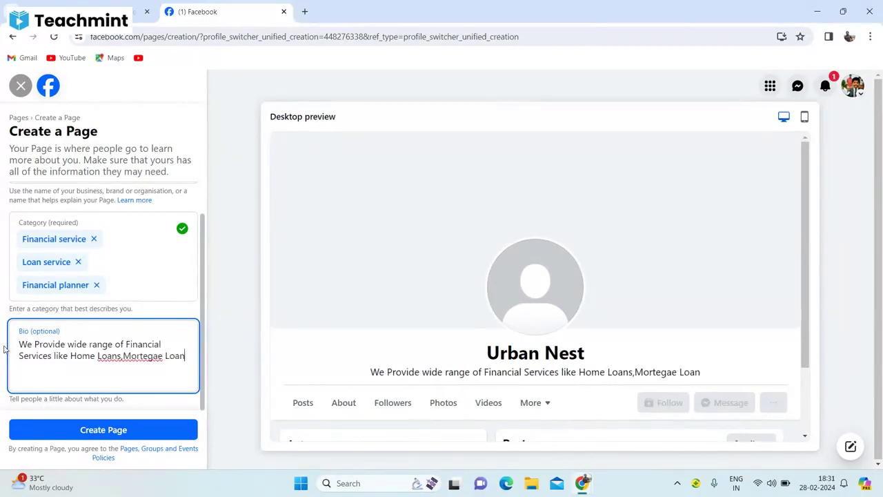
Step: Change "Mortegae" to "Mortegage" in the bio and insert a space between the comma and that word
double_click(145, 356)
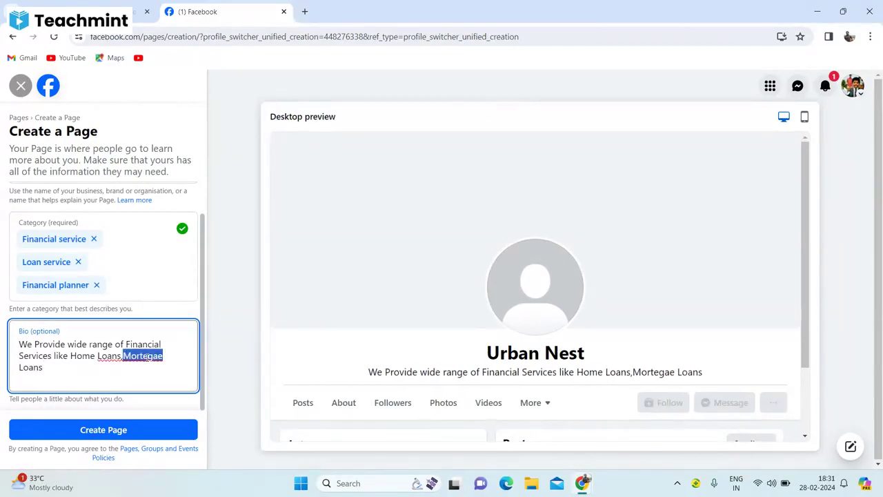
left_click(182, 363)
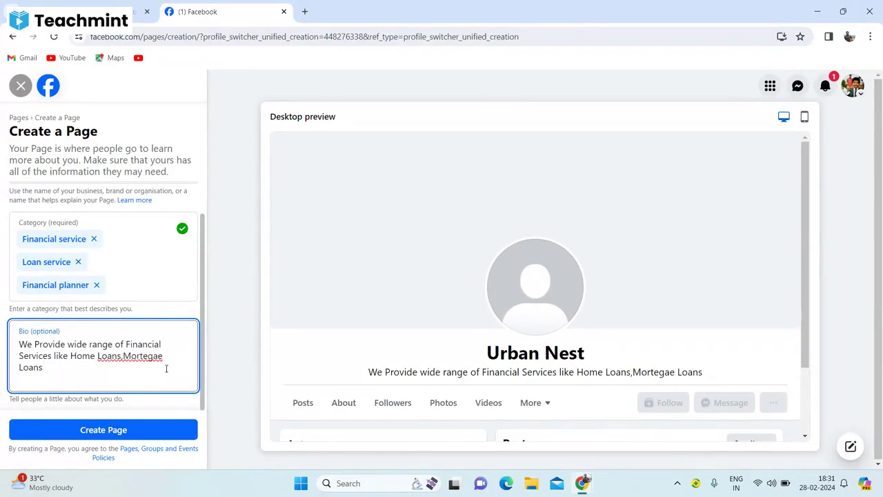
key("BackSpace")
key("BackSpace")
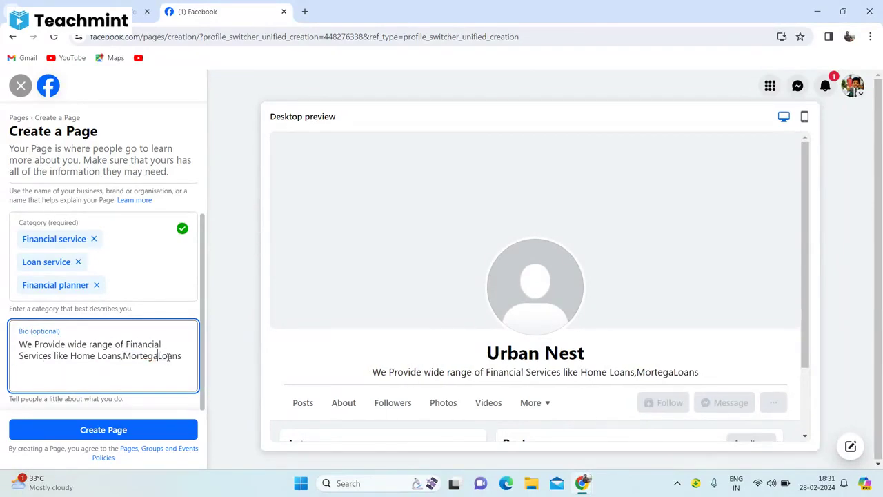
type("gr")
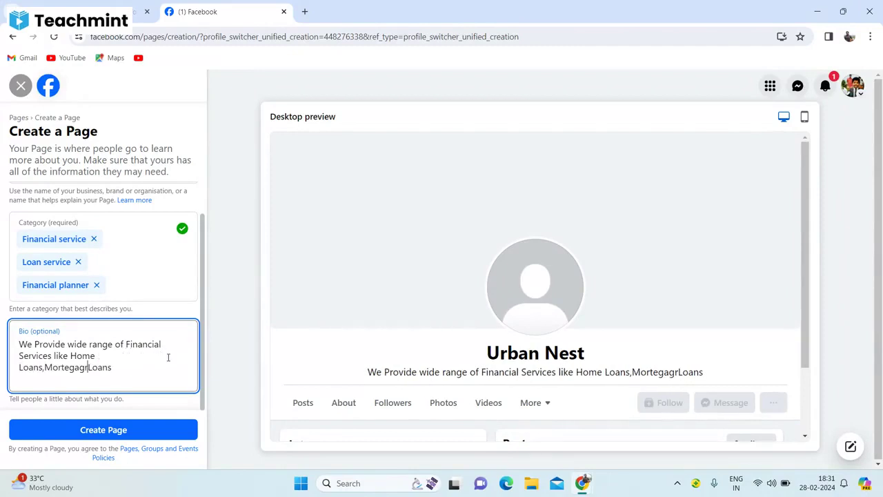
key("BackSpace")
type("e")
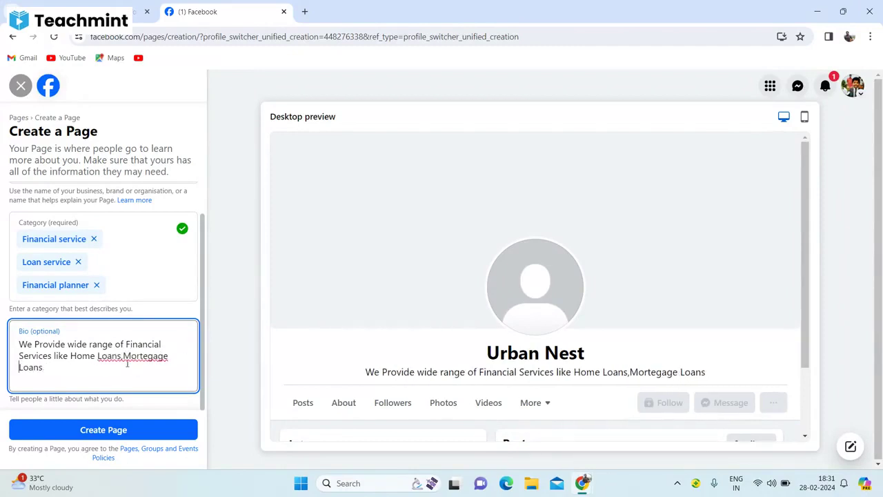
left_click(146, 356)
left_click(123, 356)
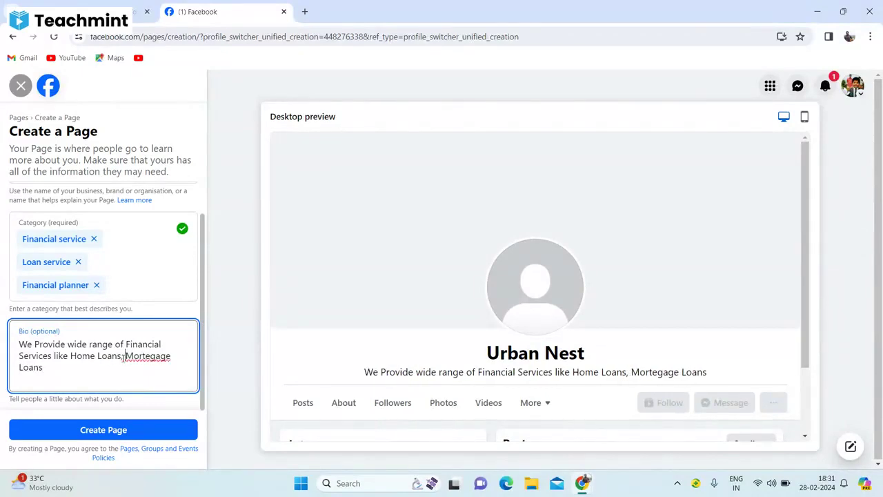
Step: Append ", Loan againist property" to the end of the bio and create the page
left_click(56, 368)
type(", ")
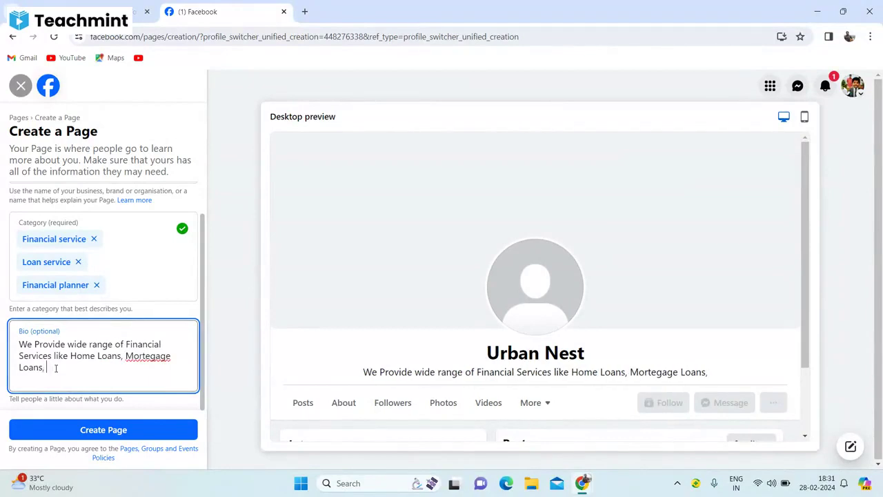
type("Loan ag")
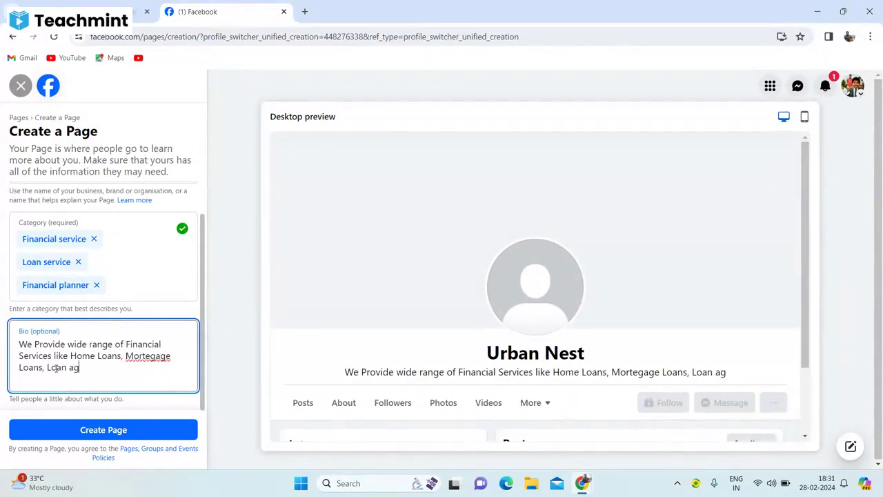
type("aini")
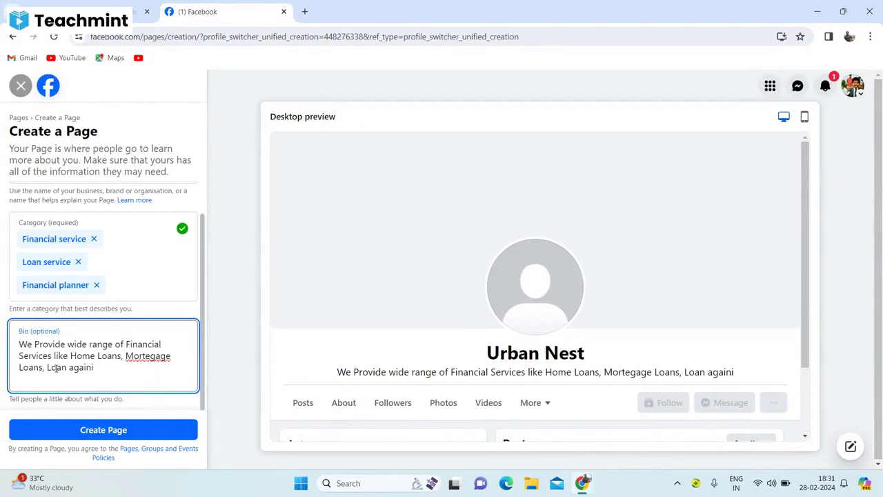
type("st")
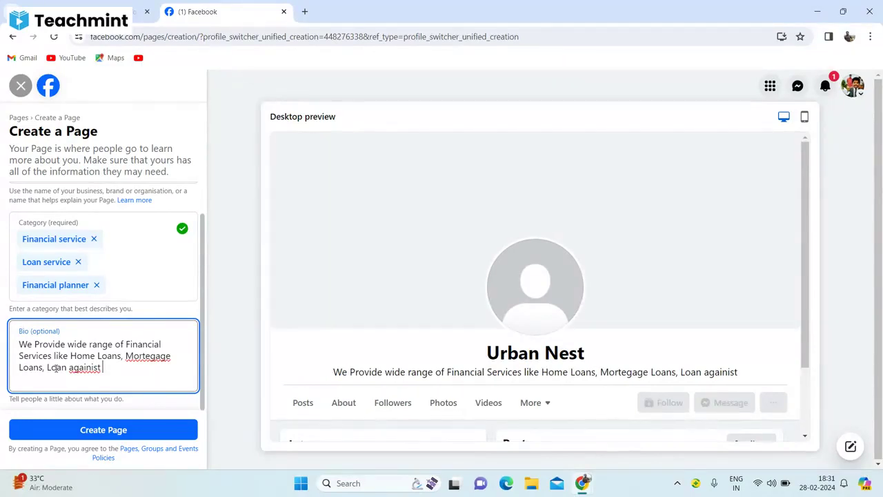
type("property")
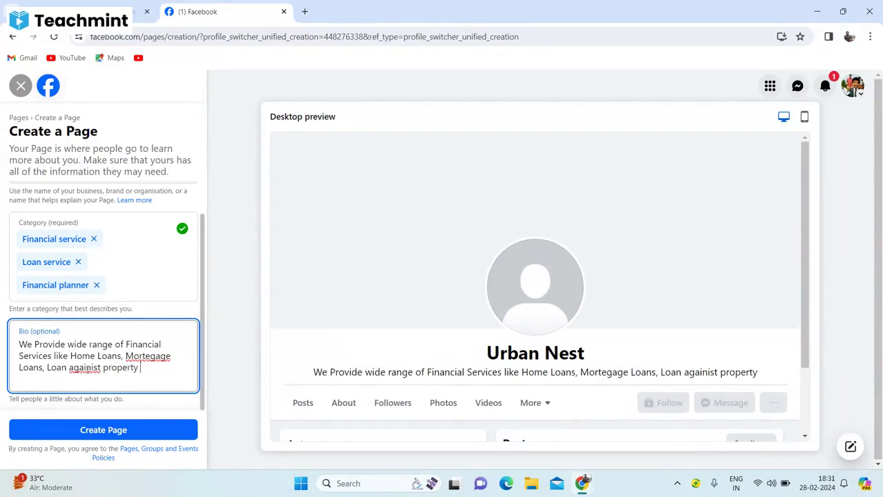
left_click(95, 430)
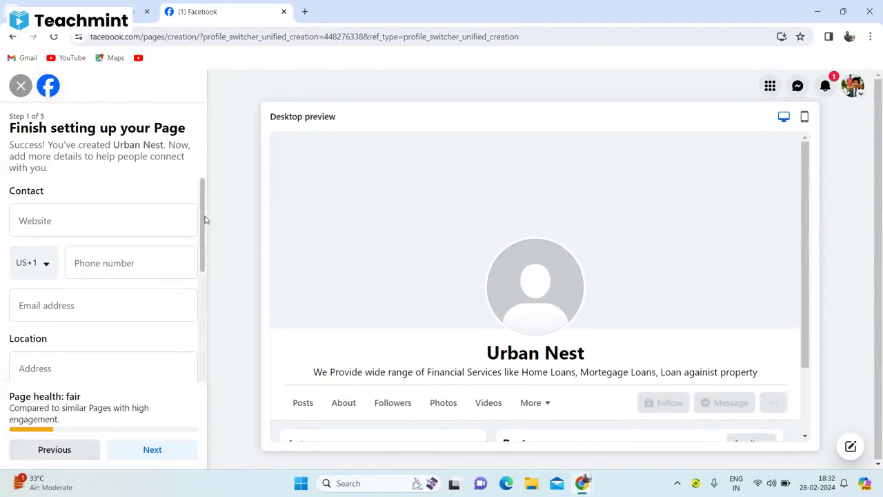
left_click_drag(205, 221, 197, 340)
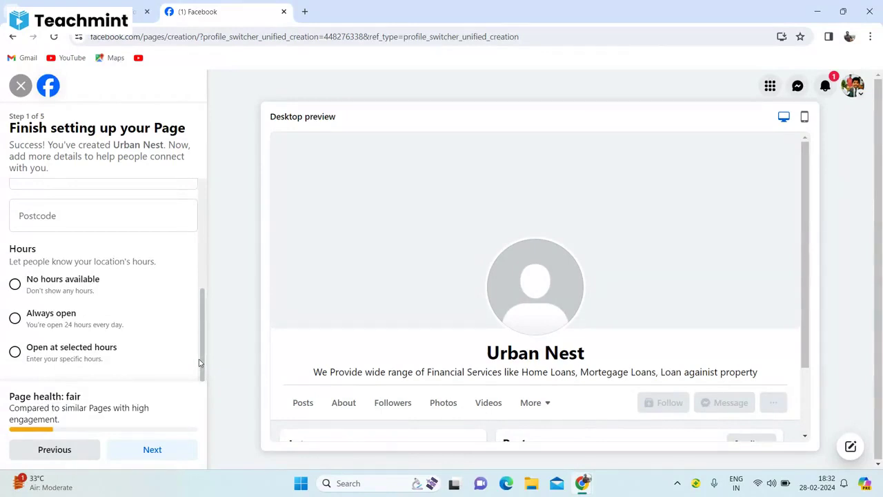
left_click_drag(199, 363, 220, 198)
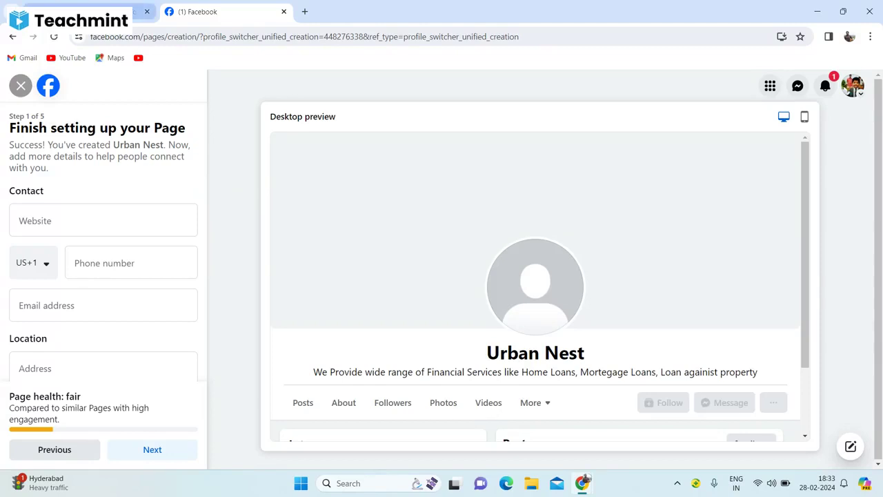
mouse_move(588, 489)
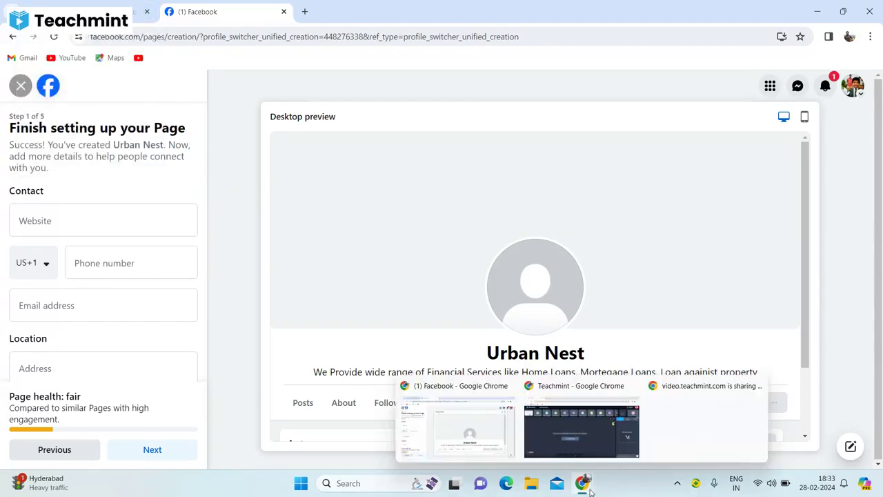
left_click(491, 441)
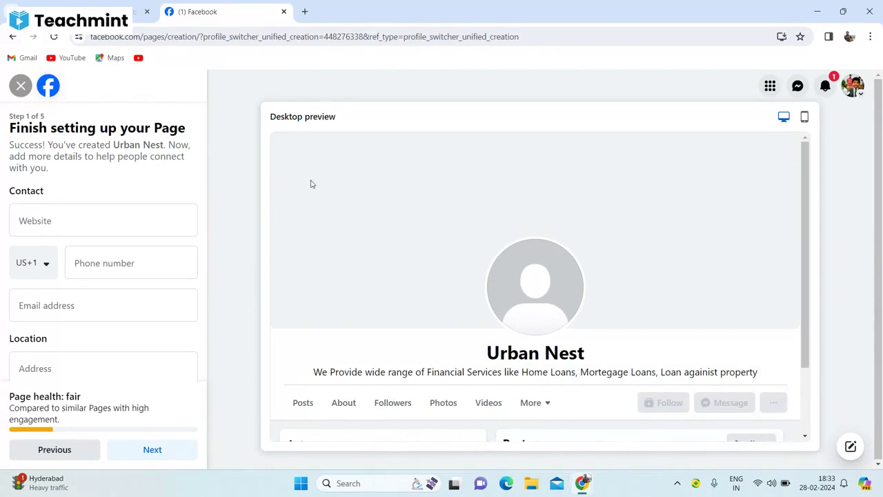
mouse_move(588, 490)
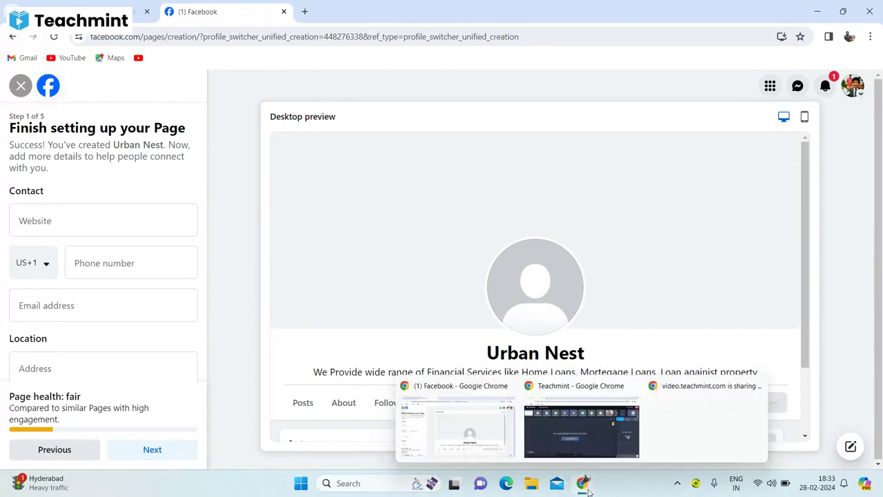
left_click(499, 436)
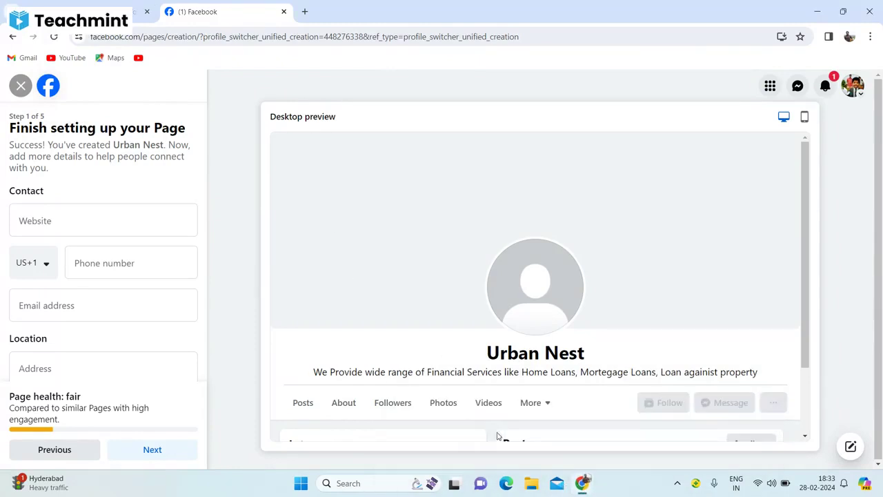
Step: Open the Gmail inbox in a new browser tab
left_click(305, 11)
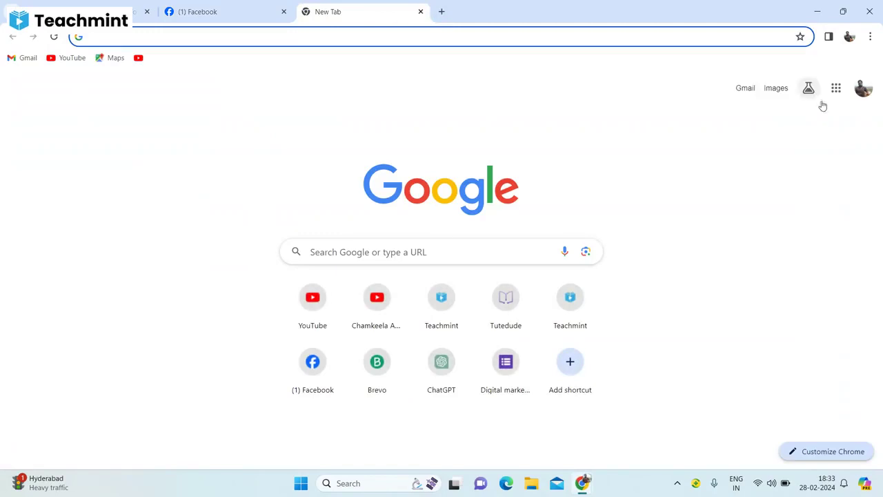
left_click(749, 90)
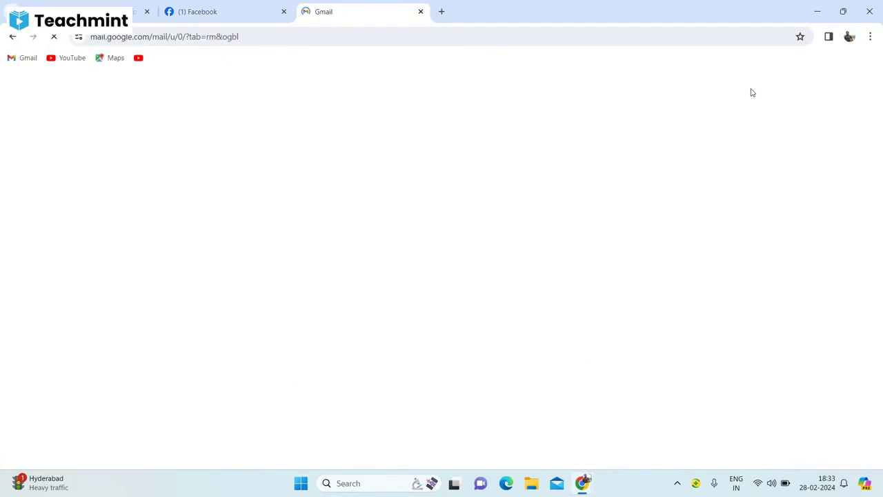
key("XF86AudioRaiseVolume")
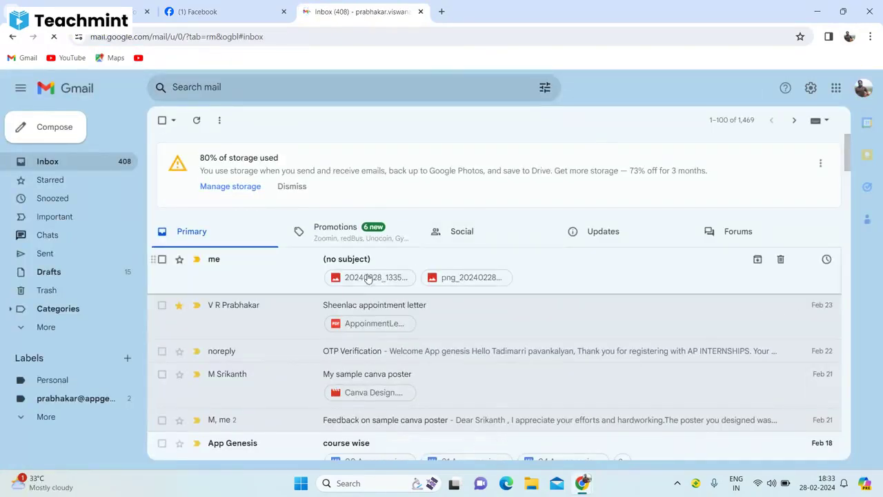
Step: Download the image attachments 20240228_133545_0000.png and png_20240228_132143_0000.png from the newest email without a subject
left_click(368, 278)
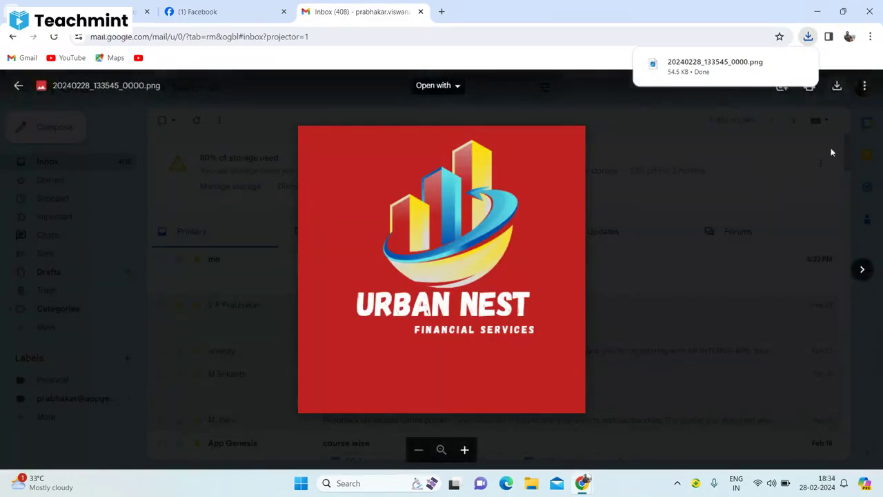
left_click(860, 268)
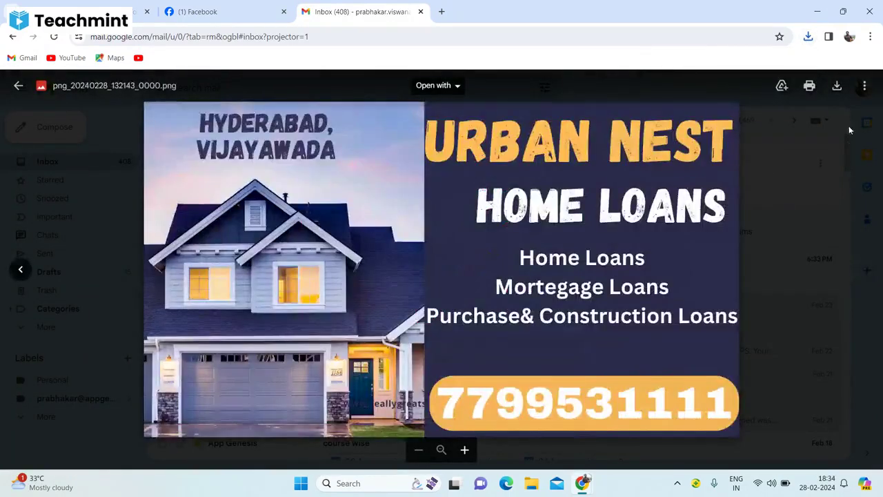
left_click(836, 87)
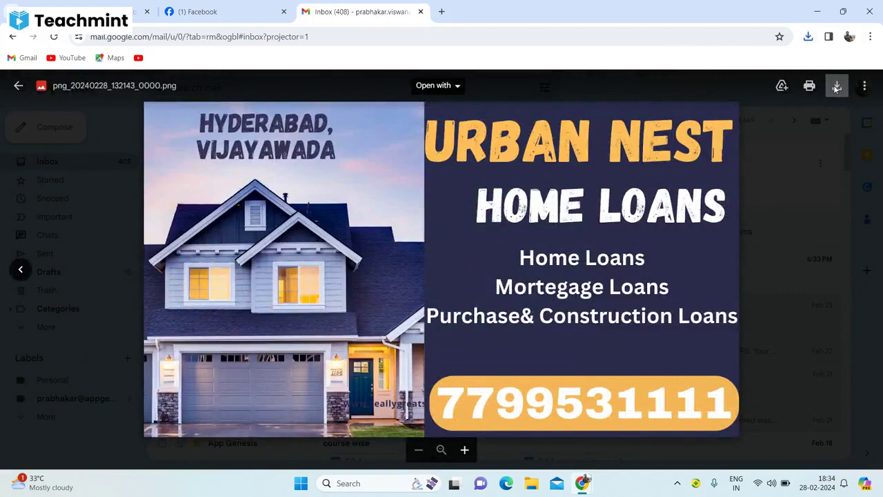